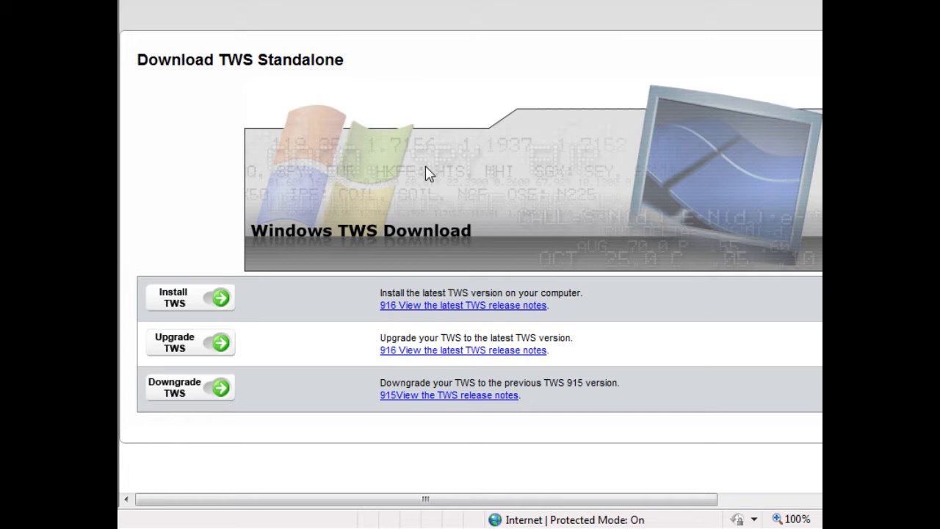
Step: Install the latest TWS version on the computer and launch Trader Workstation
{"action": "left_click", "coordinate": [219, 304]}
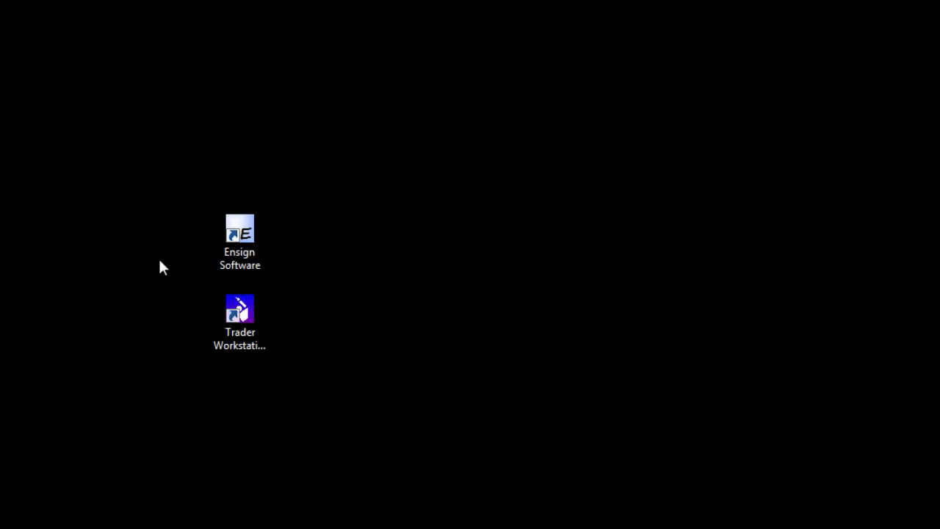
{"action": "double_click", "coordinate": [261, 320]}
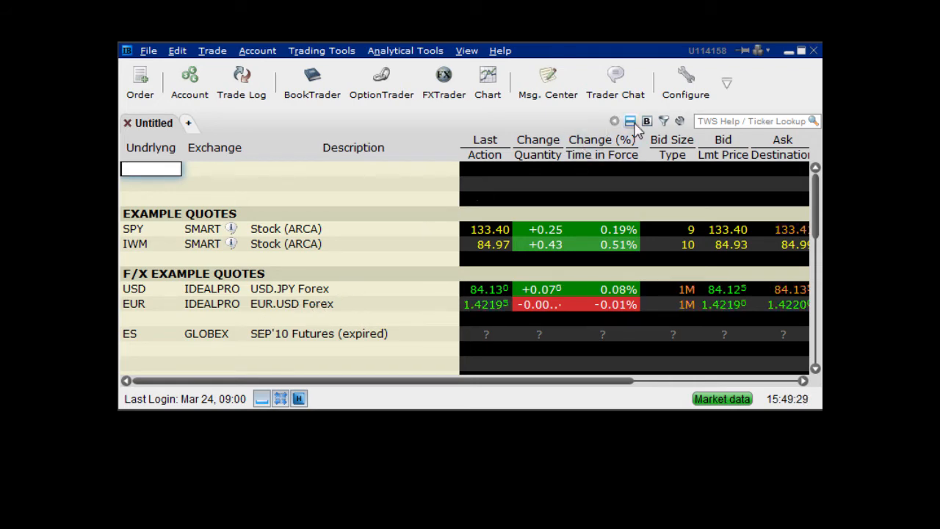
Step: Enable ActiveX and Socket Clients in the API settings of the Trader Workstation configuration
{"action": "left_click", "coordinate": [685, 80]}
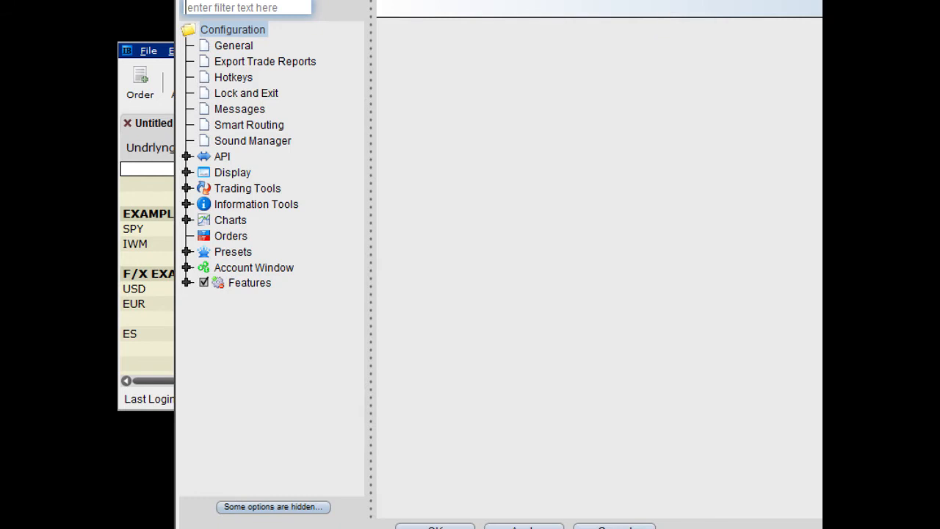
{"action": "left_click_drag", "start_coordinate": [668, 0], "coordinate": [614, 39]}
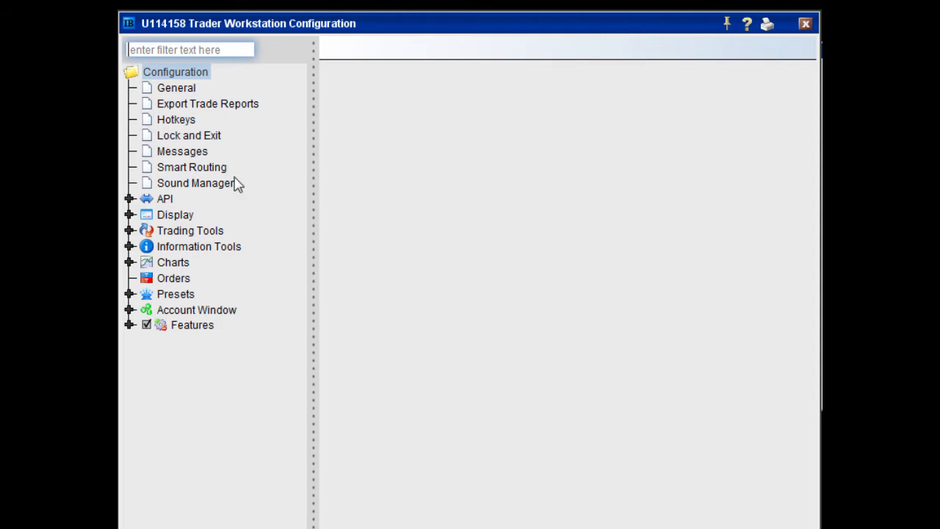
{"action": "left_click", "coordinate": [129, 198]}
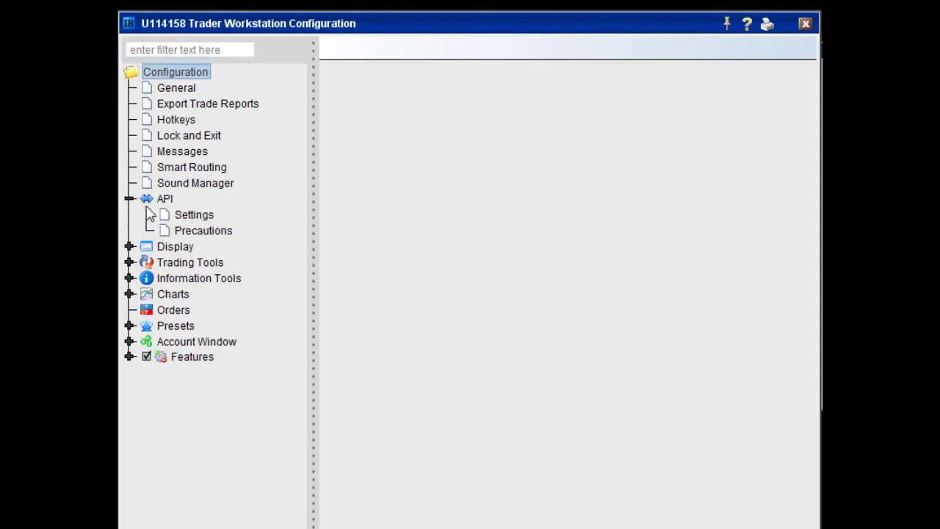
{"action": "left_click", "coordinate": [168, 215]}
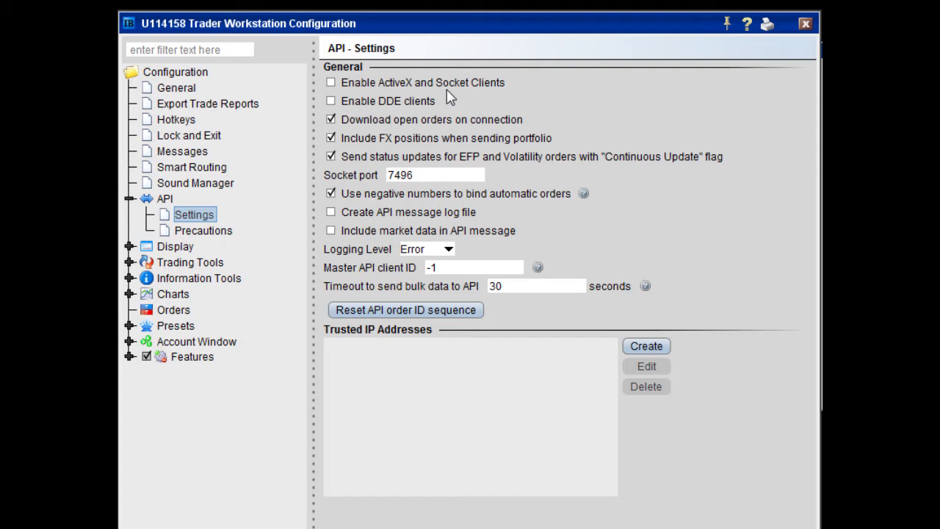
{"action": "left_click", "coordinate": [330, 82]}
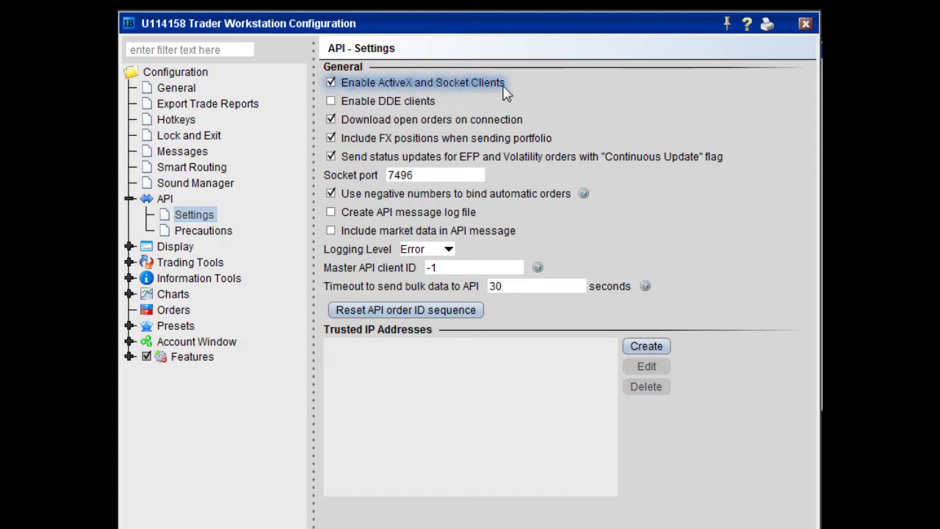
Step: Add 127.0.0.1 to the trusted IP addresses in the API settings
{"action": "left_click", "coordinate": [367, 358]}
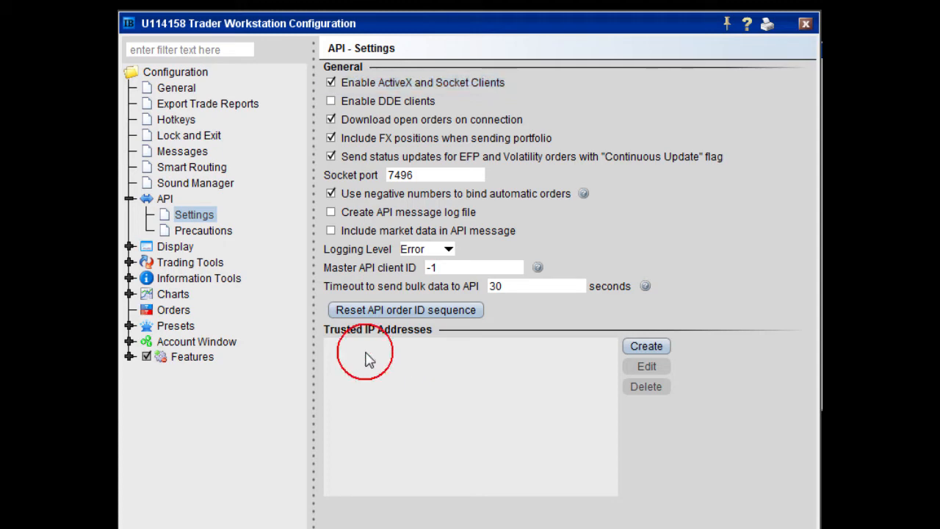
{"action": "left_click", "coordinate": [640, 347]}
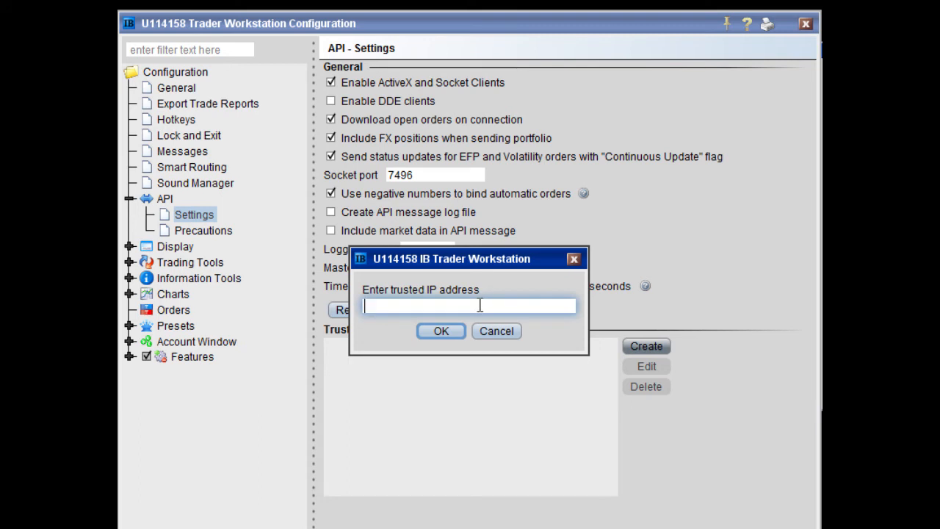
{"action": "type", "text": "127."}
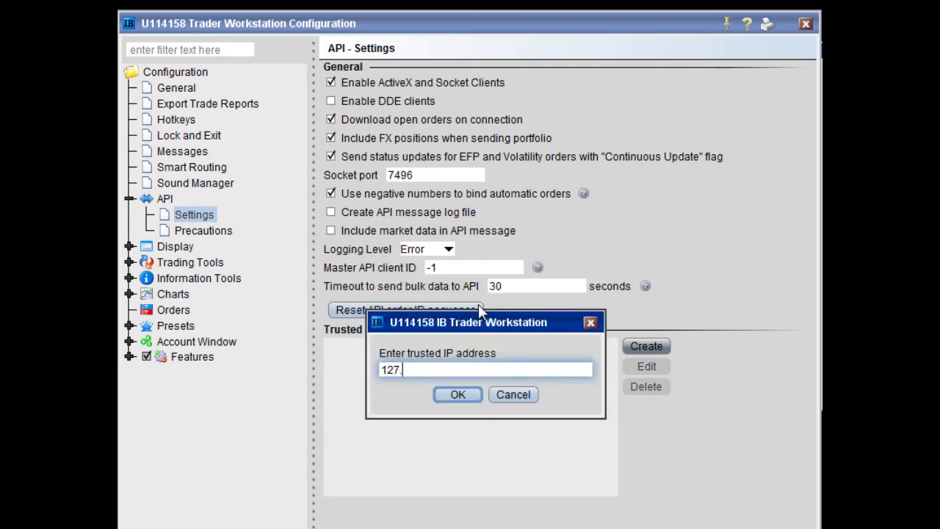
{"action": "type", "text": "0.0.1"}
{"action": "left_click", "coordinate": [467, 394]}
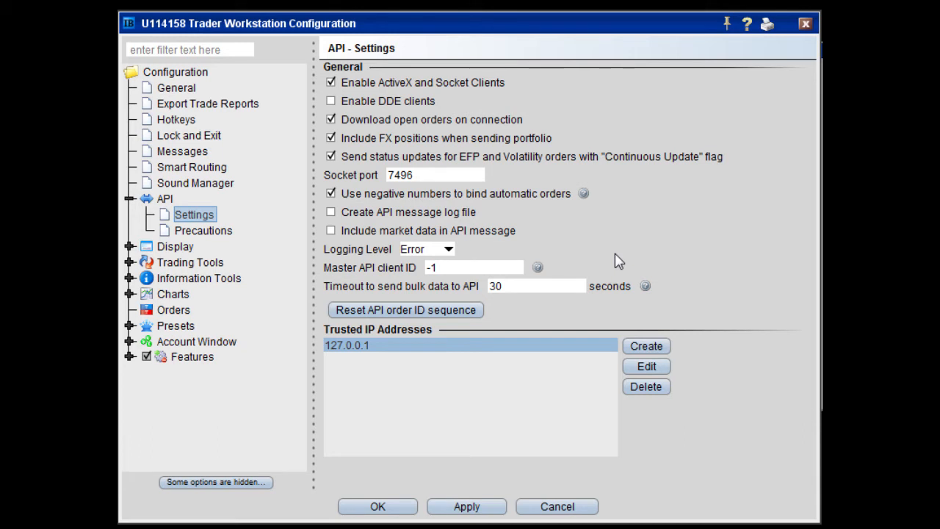
Step: Set the auto log off time to 1:00 AM in the Lock and Exit settings and apply the configuration
{"action": "left_click", "coordinate": [164, 136]}
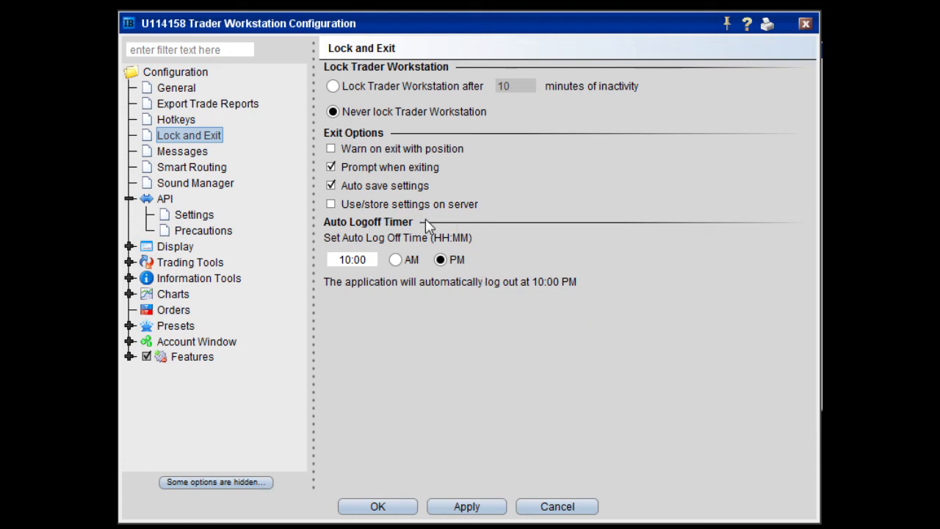
{"action": "left_click", "coordinate": [375, 260]}
{"action": "key", "text": "BackSpace"}
{"action": "key", "text": "BackSpace"}
{"action": "key", "text": "BackSpace"}
{"action": "key", "text": "BackSpace"}
{"action": "key", "text": "BackSpace"}
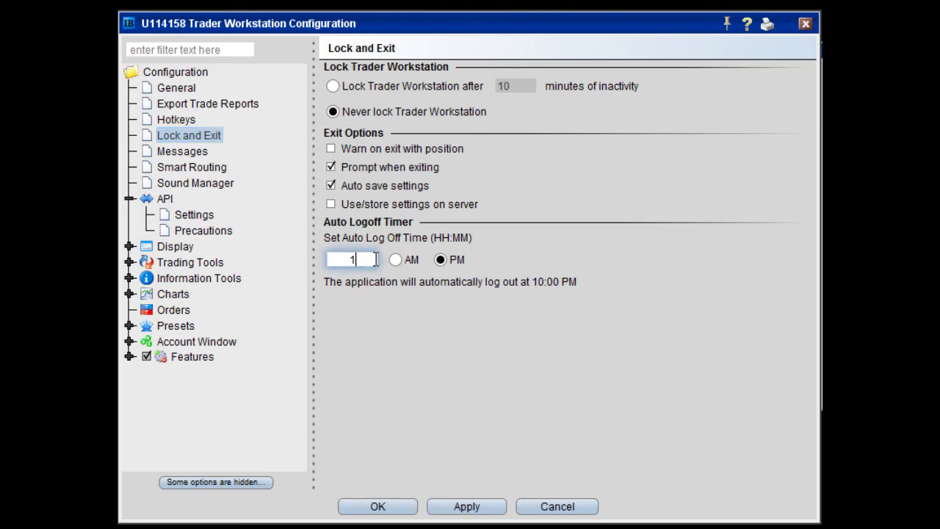
{"action": "type", "text": "1:00"}
{"action": "left_click", "coordinate": [395, 260]}
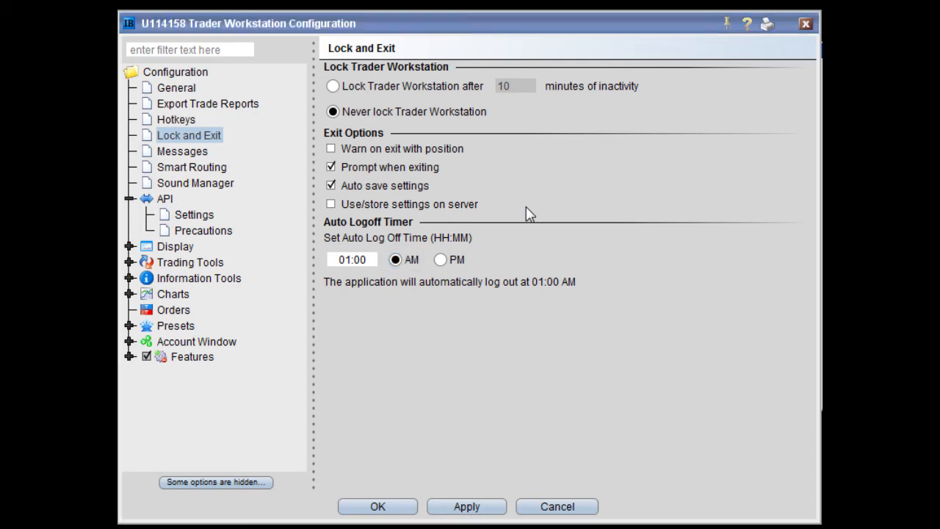
{"action": "left_click", "coordinate": [487, 506]}
{"action": "left_click", "coordinate": [397, 506]}
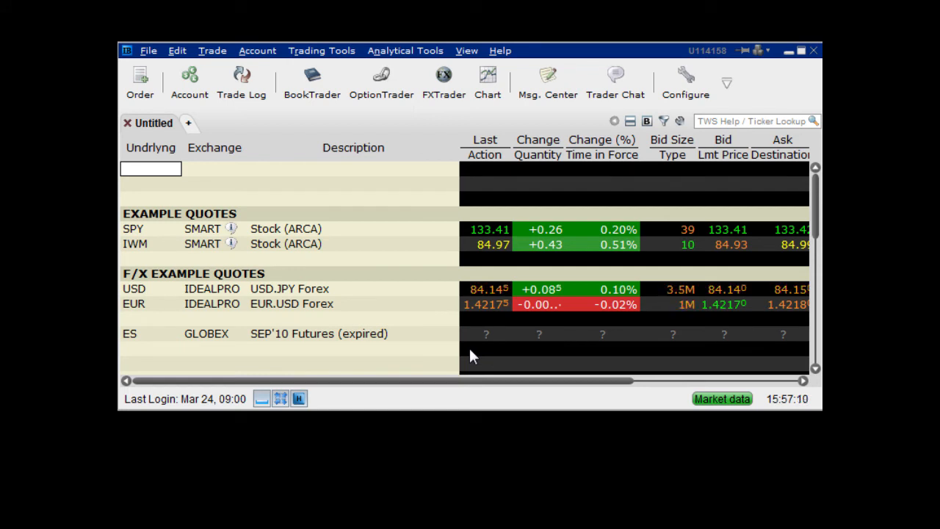
Step: Switch from Trader Workstation to Ensign and connect the Interactive Brokers feed in the data feeds setup
{"action": "left_click", "coordinate": [788, 51]}
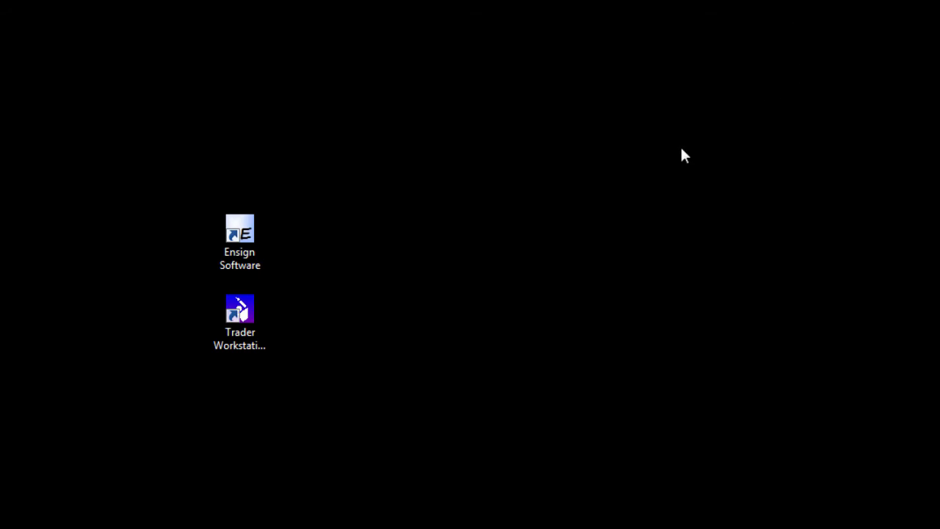
{"action": "double_click", "coordinate": [249, 235]}
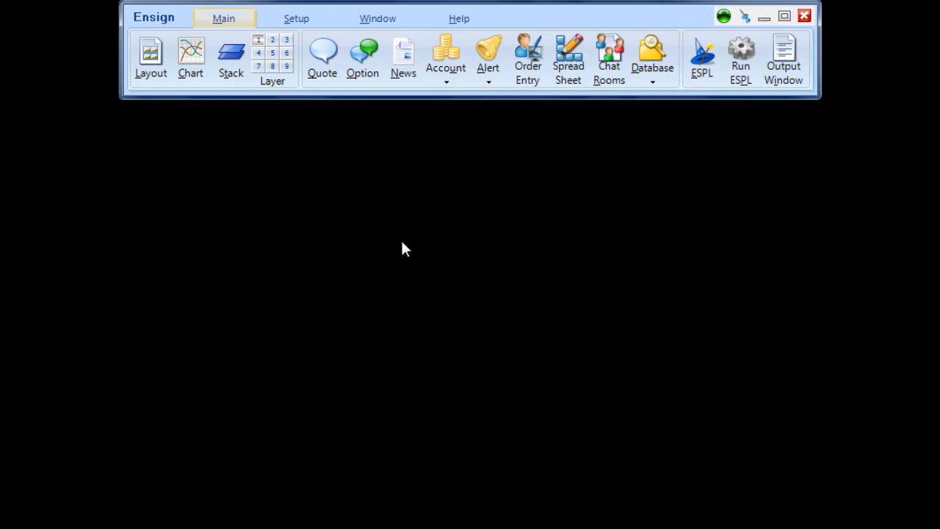
{"action": "left_click", "coordinate": [295, 20]}
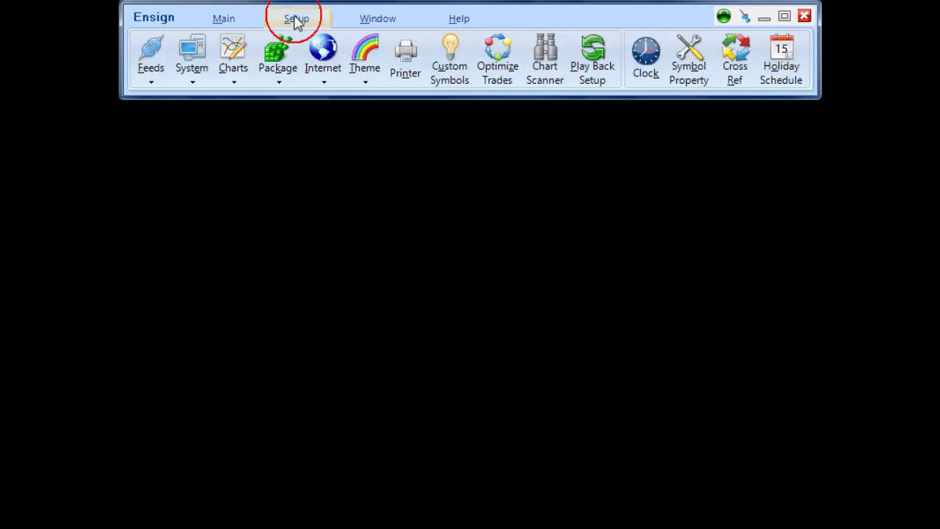
{"action": "left_click", "coordinate": [149, 80]}
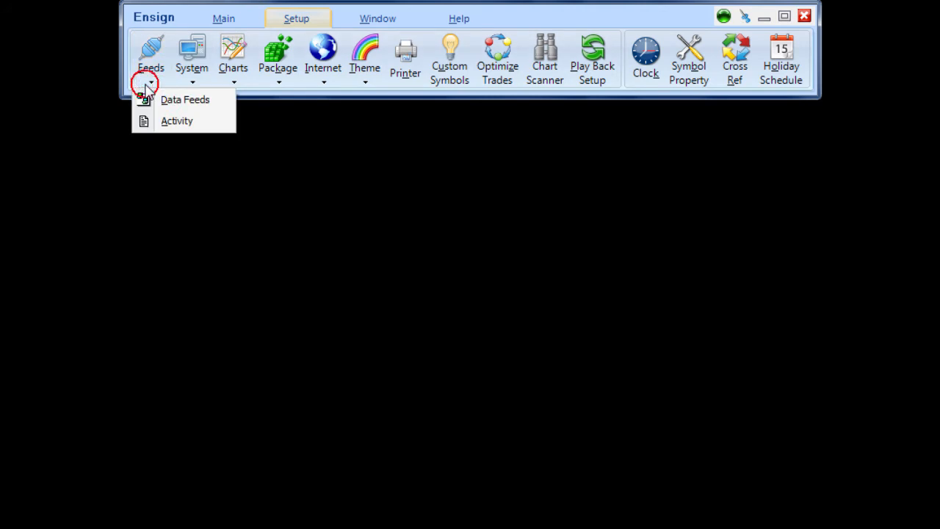
{"action": "left_click", "coordinate": [224, 104]}
{"action": "left_click_drag", "start_coordinate": [600, 120], "coordinate": [526, 130]}
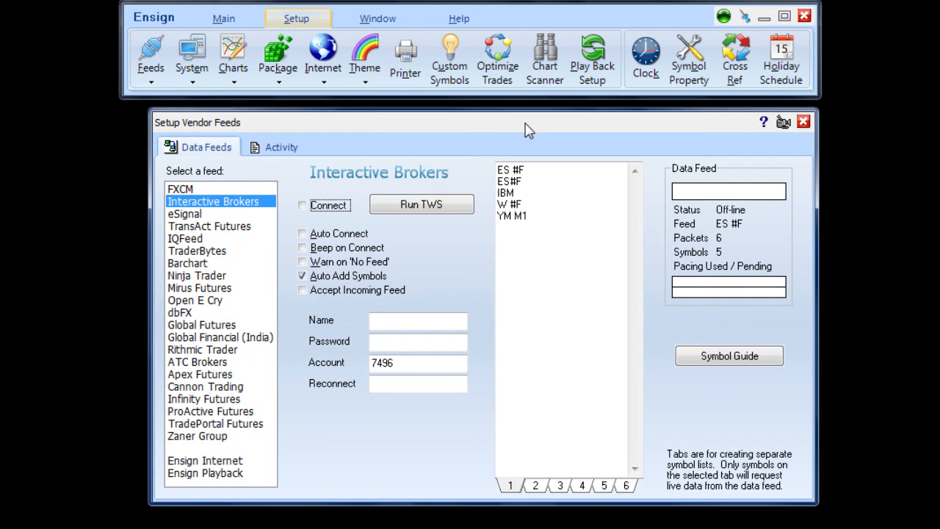
{"action": "left_click", "coordinate": [247, 209]}
{"action": "left_click", "coordinate": [303, 207]}
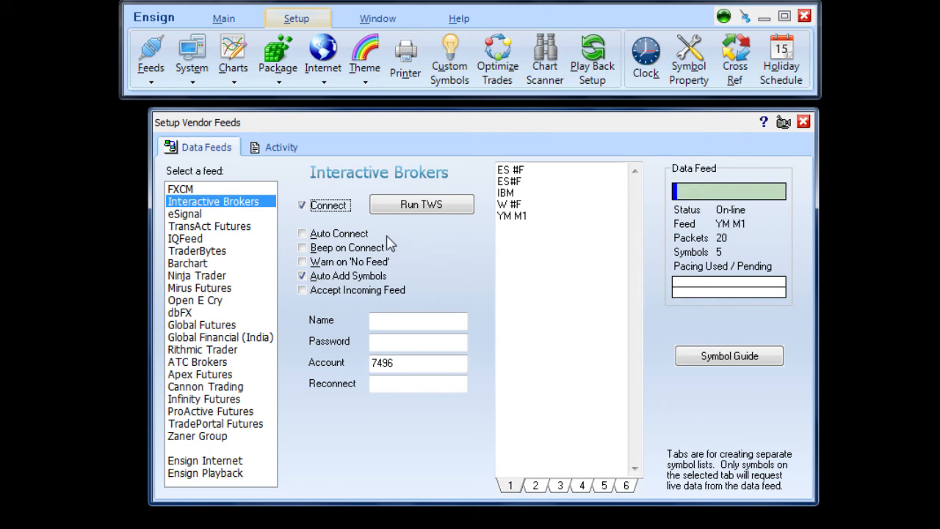
Step: Enable Auto Connect, Beep on Connect and Warn on 'No Feed' for the Interactive Brokers feed
{"action": "left_click", "coordinate": [304, 239]}
{"action": "left_click", "coordinate": [307, 247]}
{"action": "left_click", "coordinate": [316, 261]}
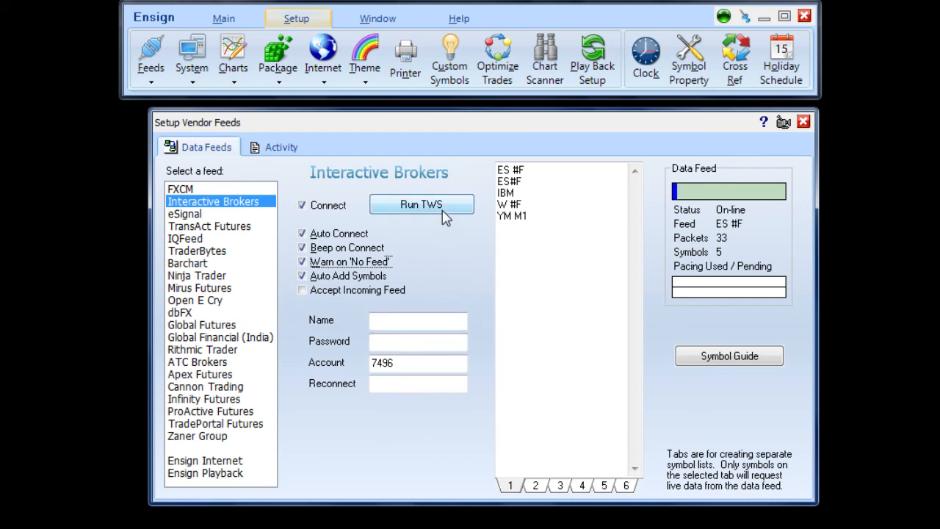
Step: Set the feed's Reconnect time to 01:01 and close the vendor feeds setup
{"action": "left_click", "coordinate": [451, 385]}
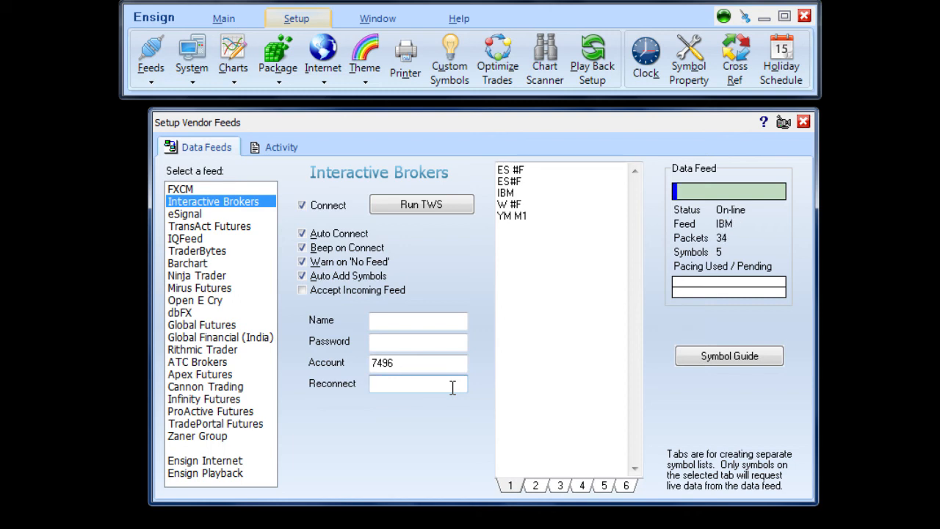
{"action": "type", "text": "01:01"}
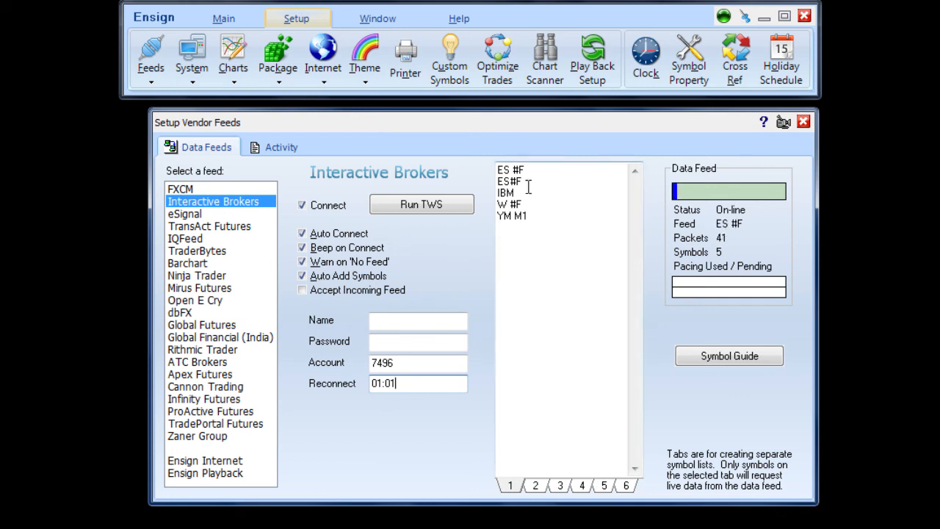
{"action": "left_click", "coordinate": [807, 123]}
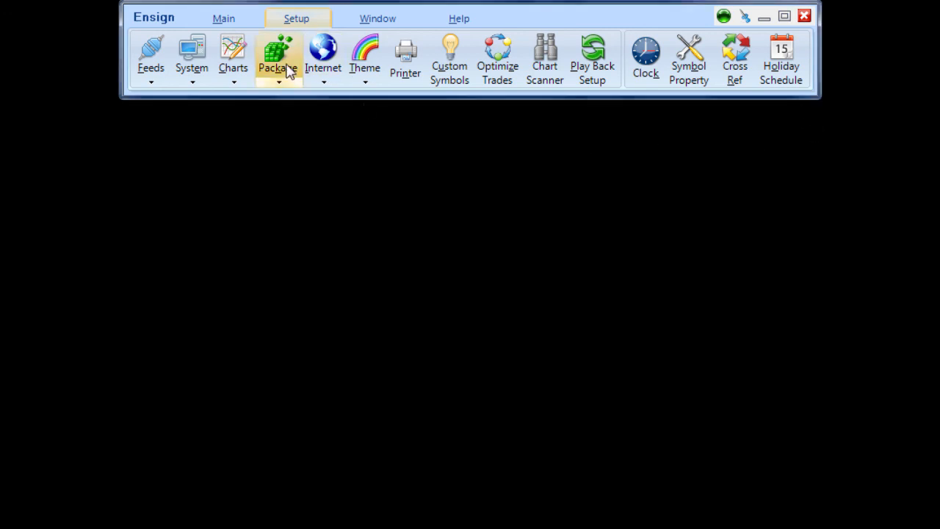
Step: Show the Interactive Brokers quotes on a quote page and open a chart for IBM
{"action": "left_click", "coordinate": [234, 22]}
{"action": "left_click", "coordinate": [319, 65]}
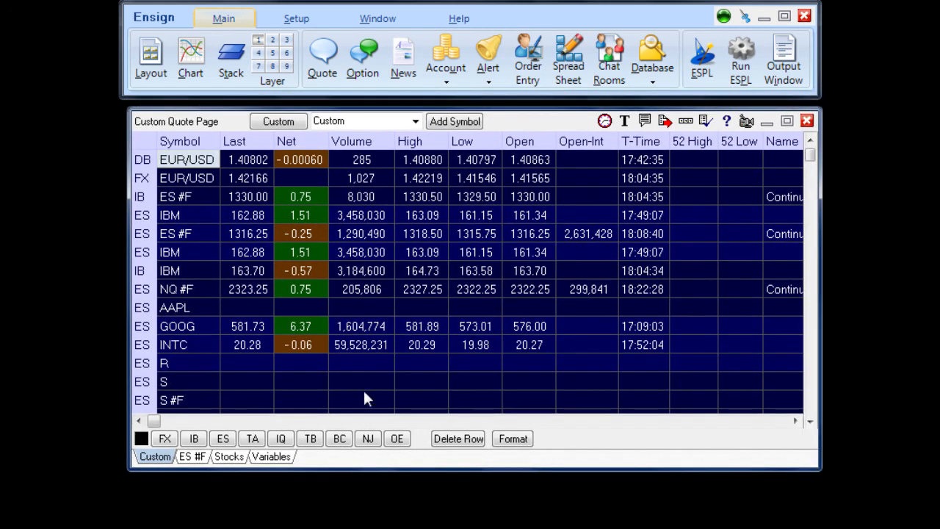
{"action": "left_click", "coordinate": [194, 439]}
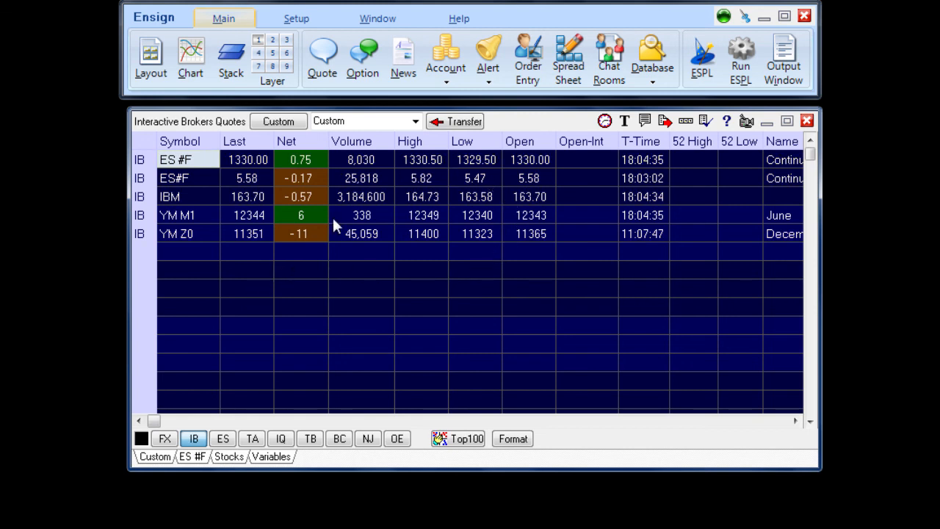
{"action": "left_click", "coordinate": [492, 199]}
{"action": "double_click", "coordinate": [179, 200]}
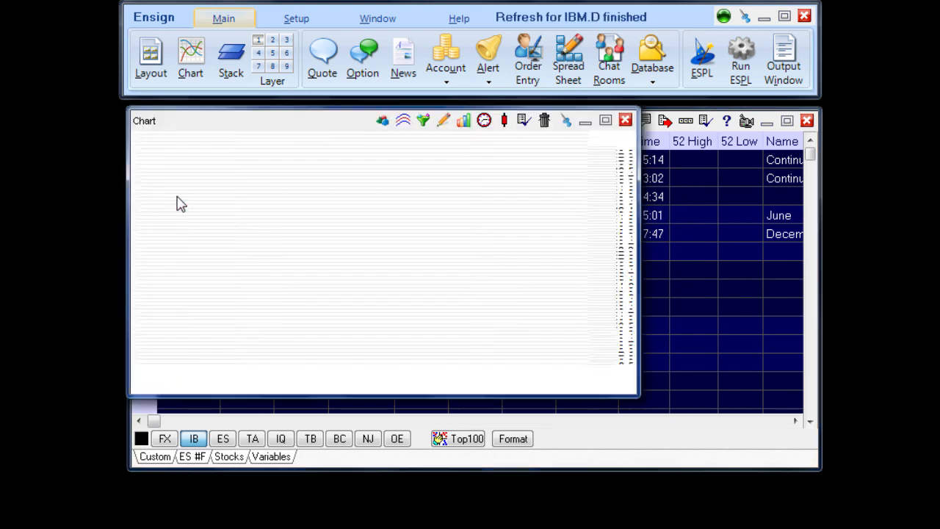